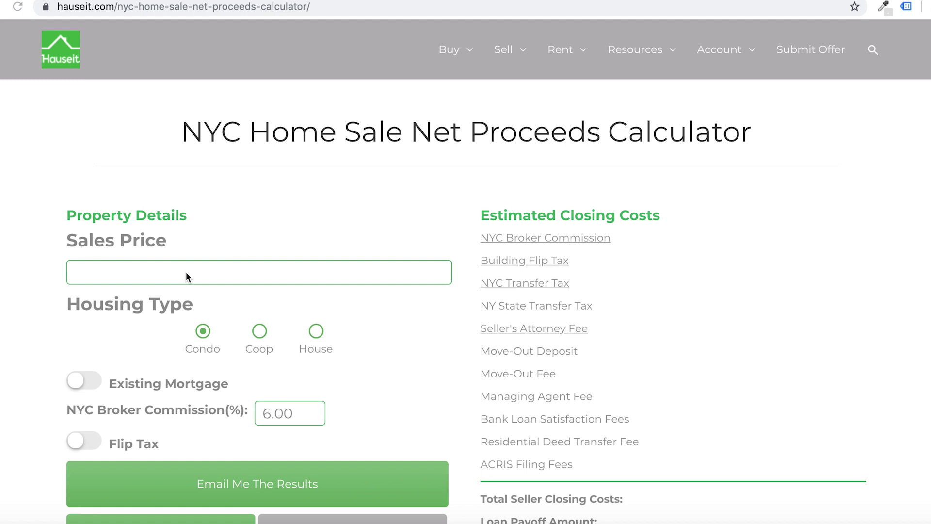
- Set the sales price to $2,000,000 and choose Coop as the housing type
{"action": "left_click", "coordinate": [186, 272]}
{"action": "type", "text": "2"}
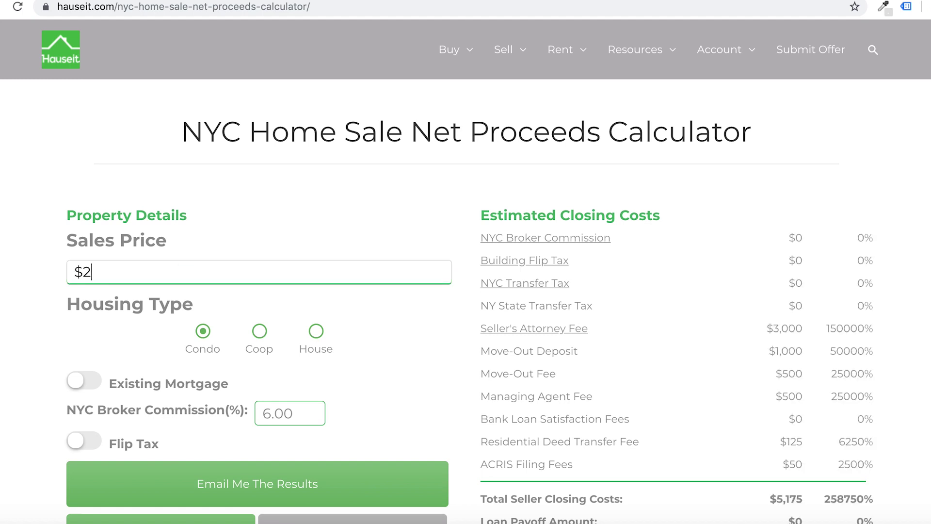
{"action": "type", "text": ",000,000"}
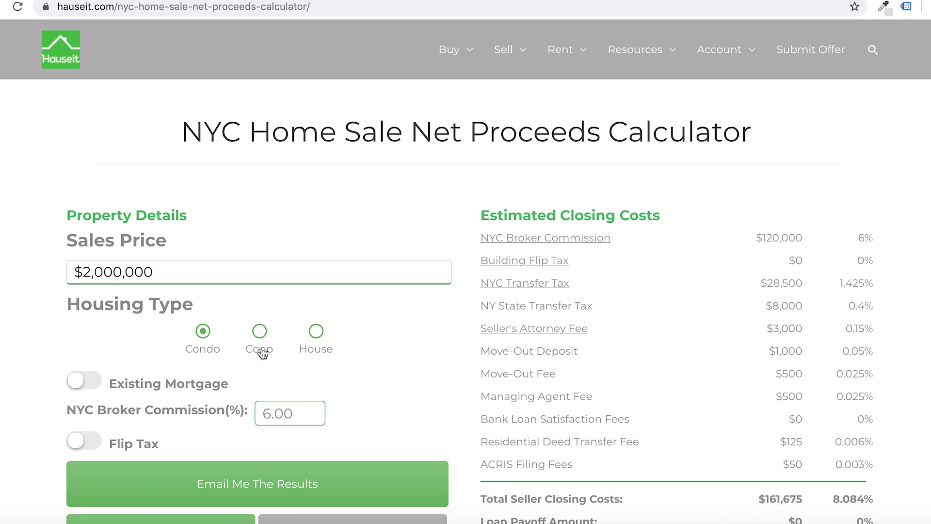
{"action": "left_click", "coordinate": [270, 333]}
- Enable the existing mortgage option and set the loan payoff amount to $850,000
{"action": "scroll", "coordinate": [226, 193], "scroll_direction": "down", "scroll_amount": 1}
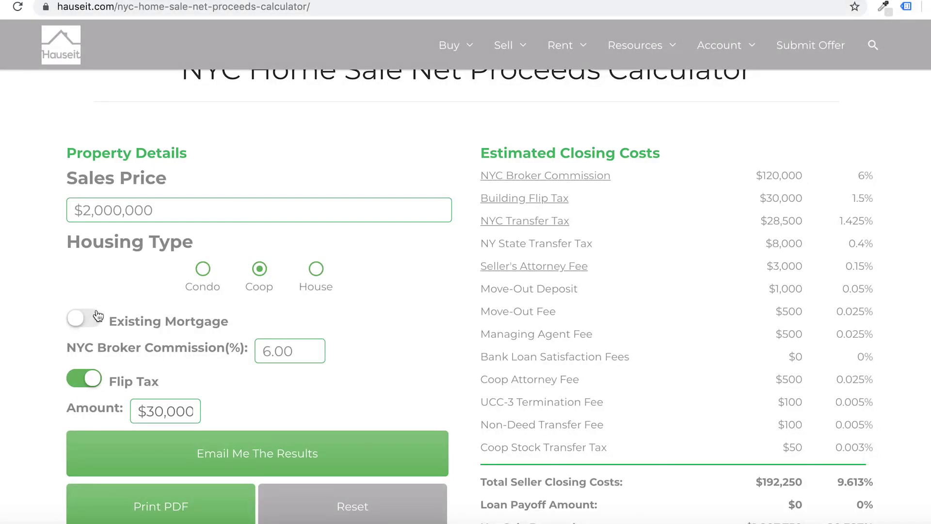
{"action": "left_click", "coordinate": [88, 322]}
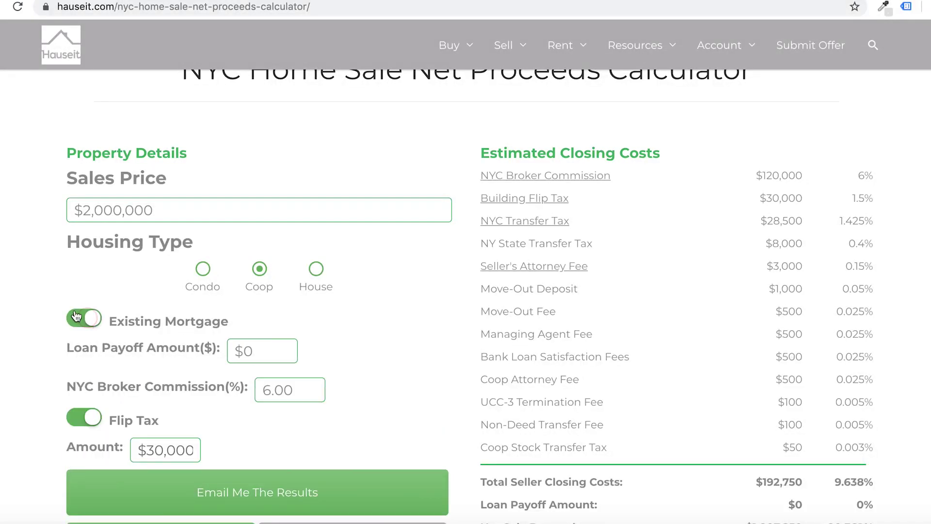
{"action": "left_click", "coordinate": [262, 353]}
{"action": "left_click_drag", "start_coordinate": [262, 353], "coordinate": [211, 356]}
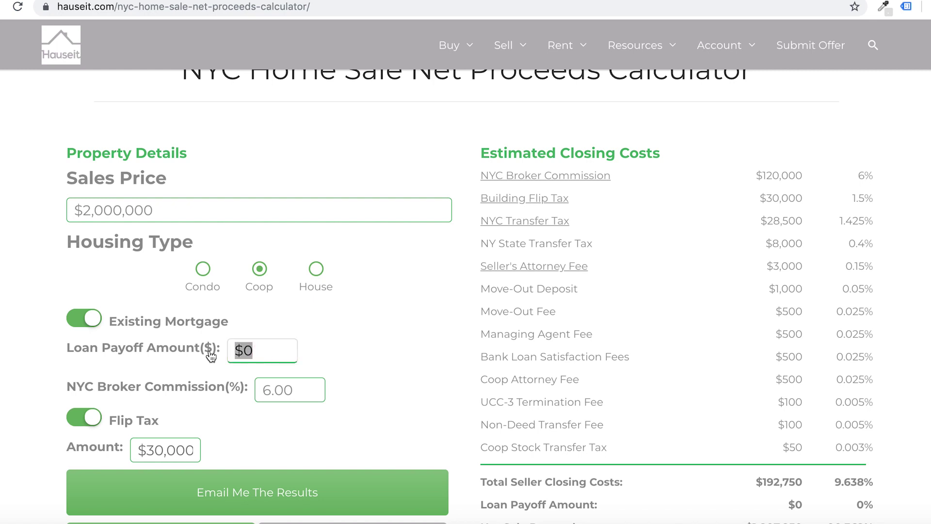
{"action": "type", "text": "850,00"}
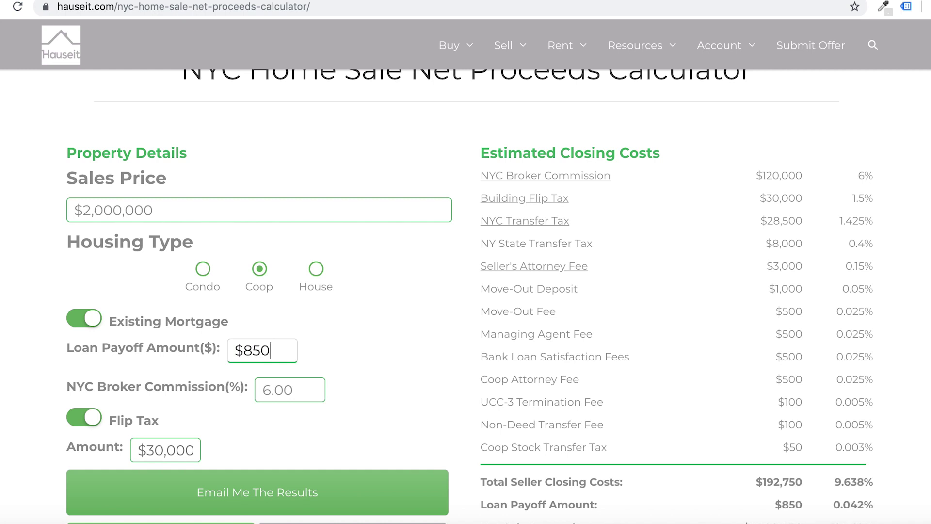
{"action": "type", "text": "0"}
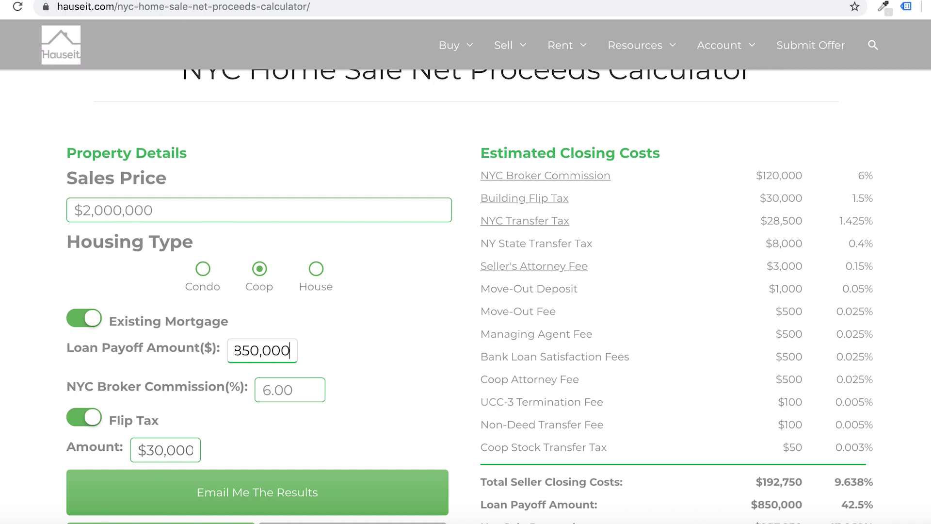
{"action": "left_click", "coordinate": [310, 354]}
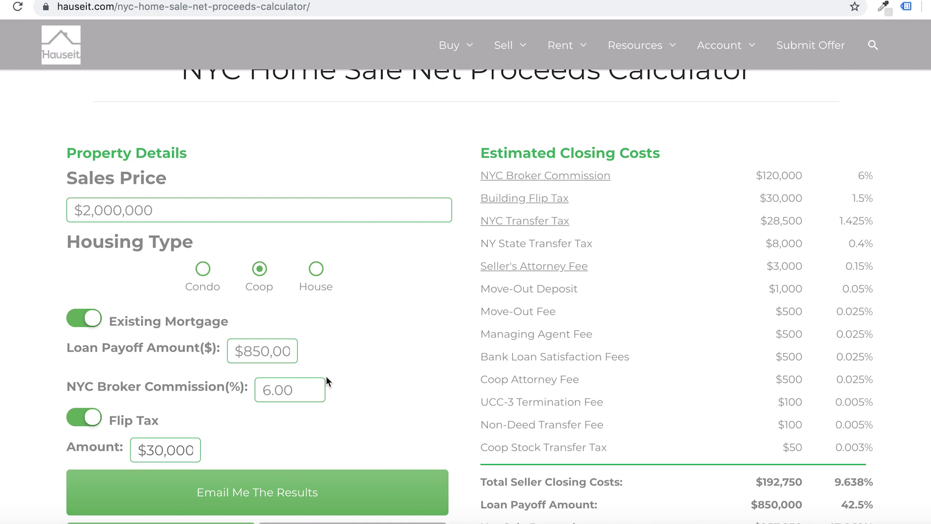
- Set the NYC broker commission to 0% and highlight the total seller closing costs amount
{"action": "left_click_drag", "start_coordinate": [307, 389], "coordinate": [246, 391]}
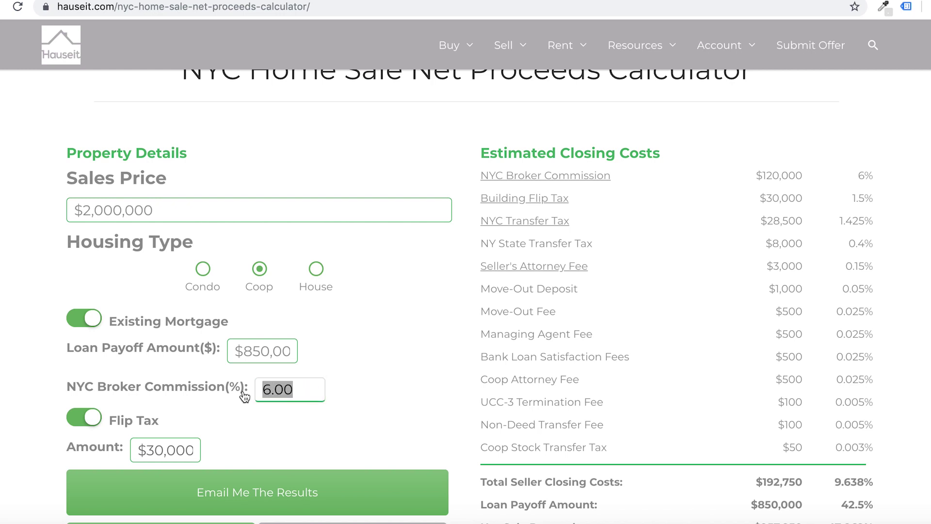
{"action": "left_click", "coordinate": [326, 354]}
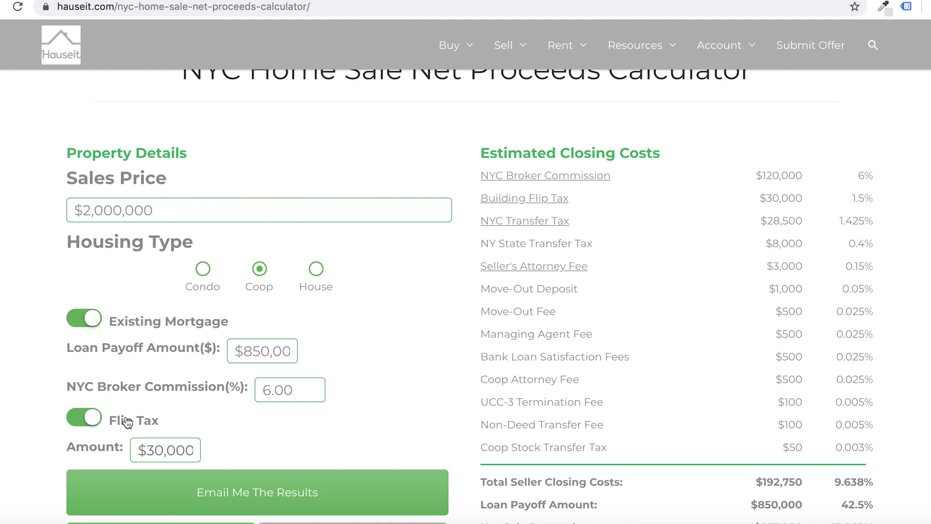
{"action": "scroll", "coordinate": [140, 381], "scroll_direction": "down", "scroll_amount": 1}
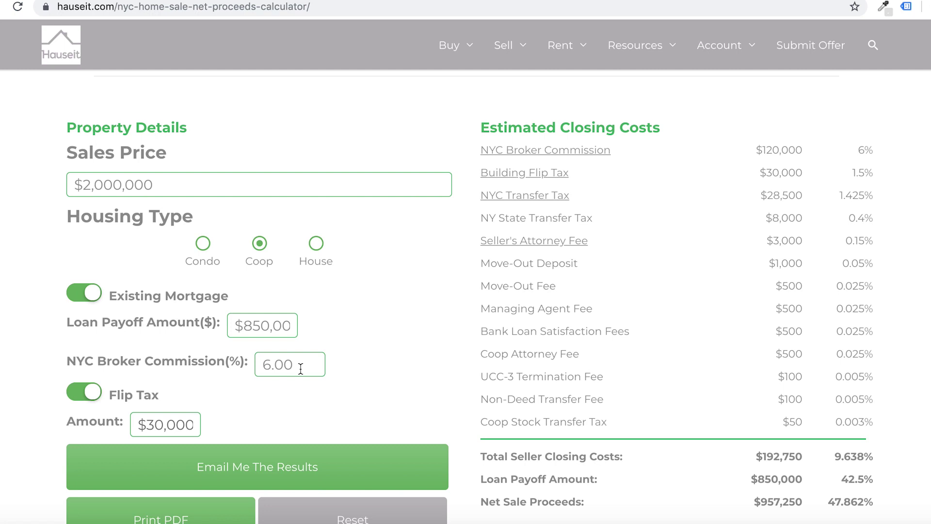
{"action": "left_click_drag", "start_coordinate": [301, 369], "coordinate": [265, 364]}
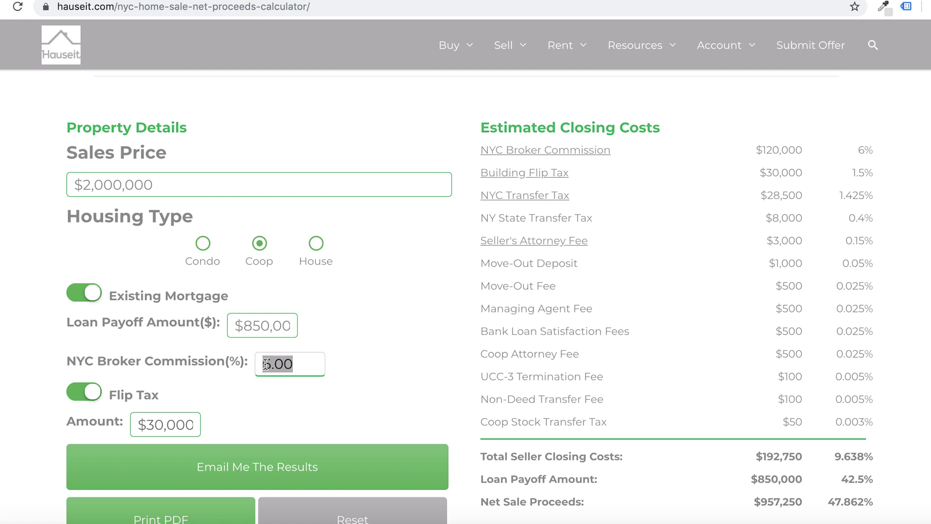
{"action": "type", "text": "0"}
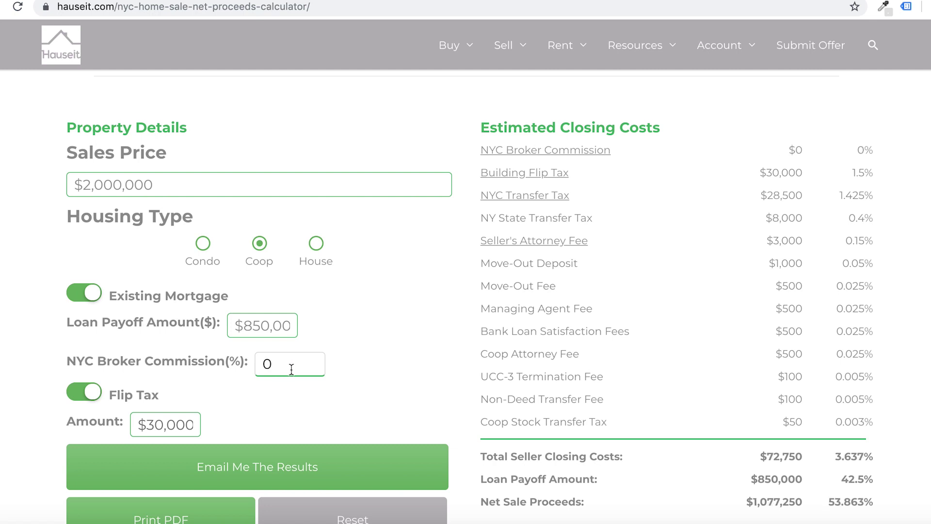
{"action": "left_click", "coordinate": [351, 372]}
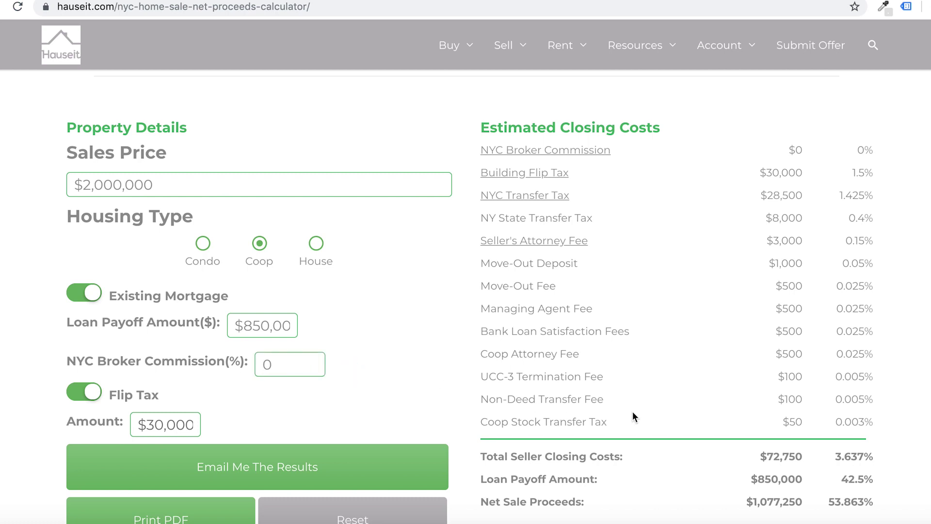
{"action": "left_click_drag", "start_coordinate": [760, 458], "coordinate": [804, 457]}
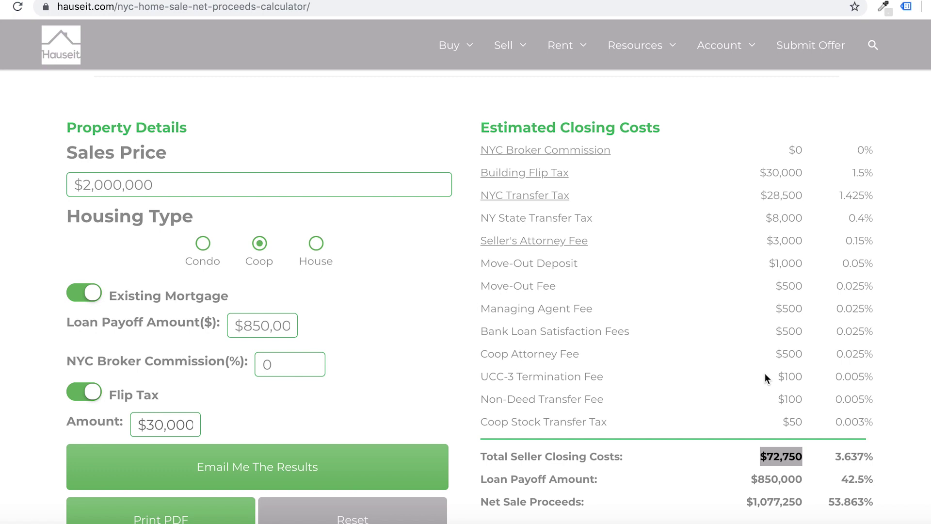
{"action": "left_click", "coordinate": [763, 481]}
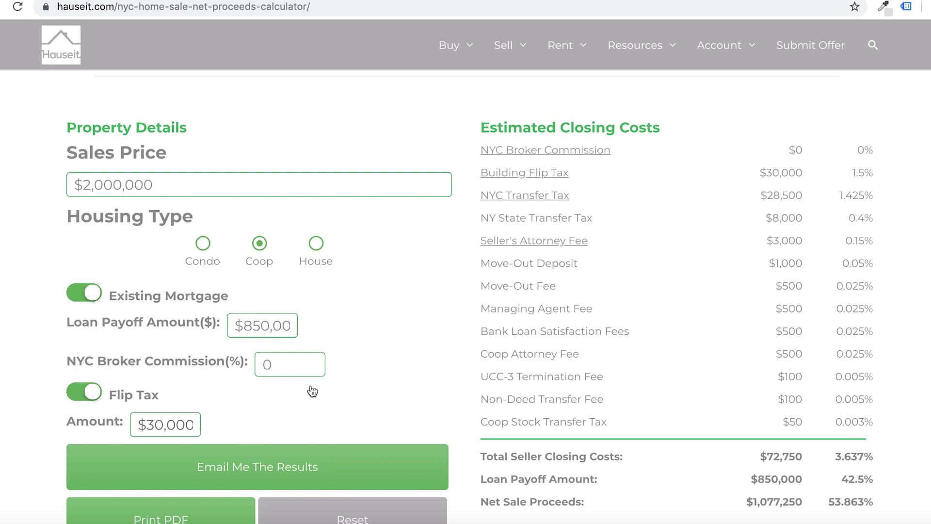
- Set the NYC broker commission to 6%
{"action": "left_click", "coordinate": [298, 364]}
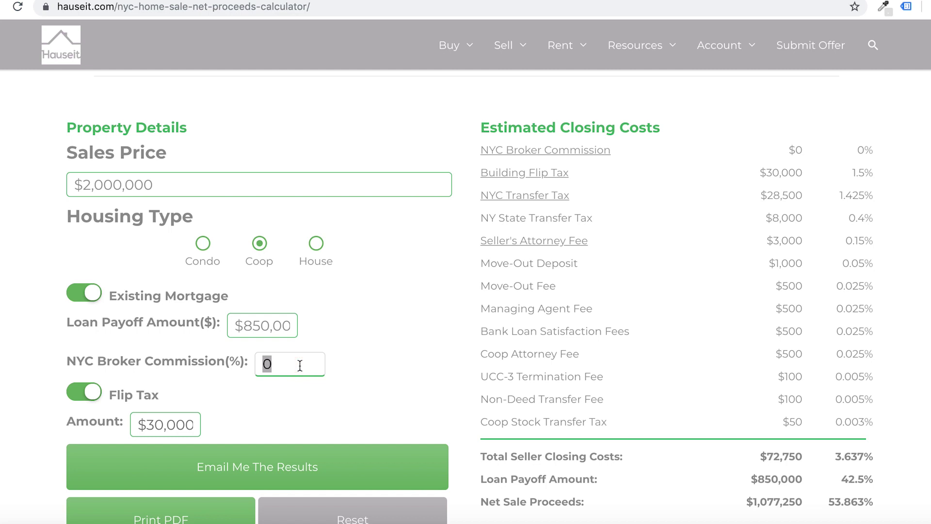
{"action": "type", "text": "6"}
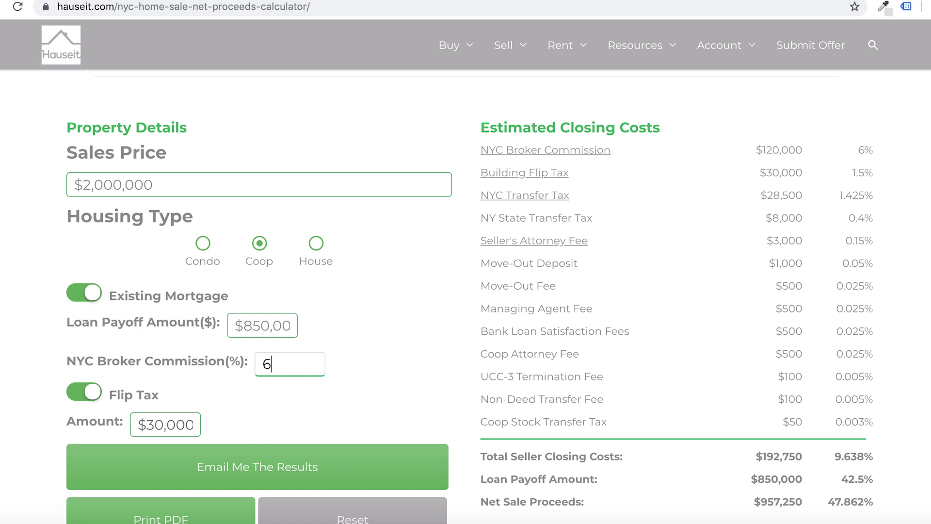
{"action": "left_click", "coordinate": [706, 473]}
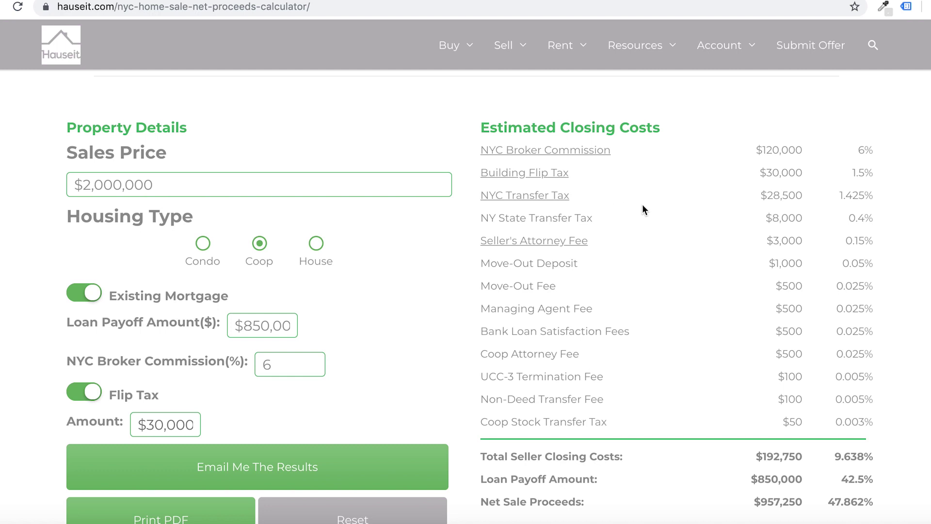
- Highlight the city and state transfer tax rows and the building flip tax figures in the estimated closing costs
{"action": "left_click_drag", "start_coordinate": [880, 222], "coordinate": [479, 193]}
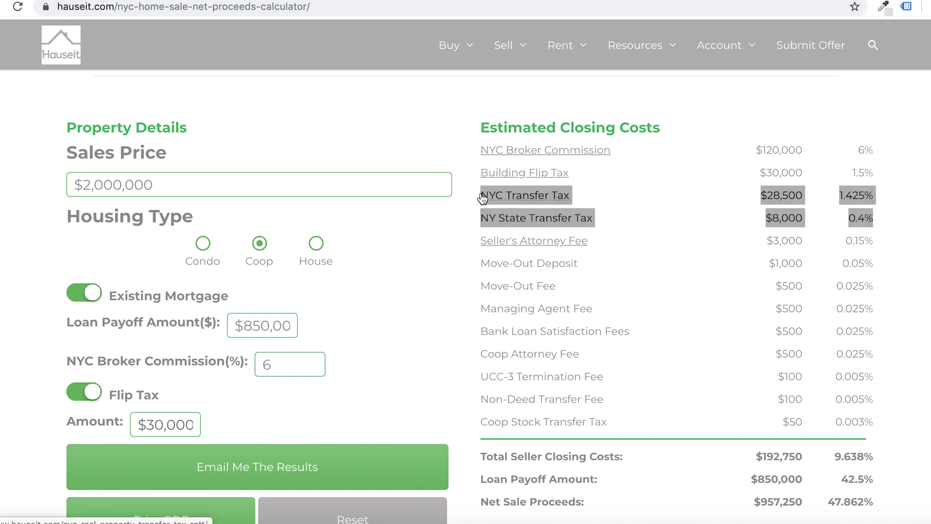
{"action": "left_click", "coordinate": [711, 206]}
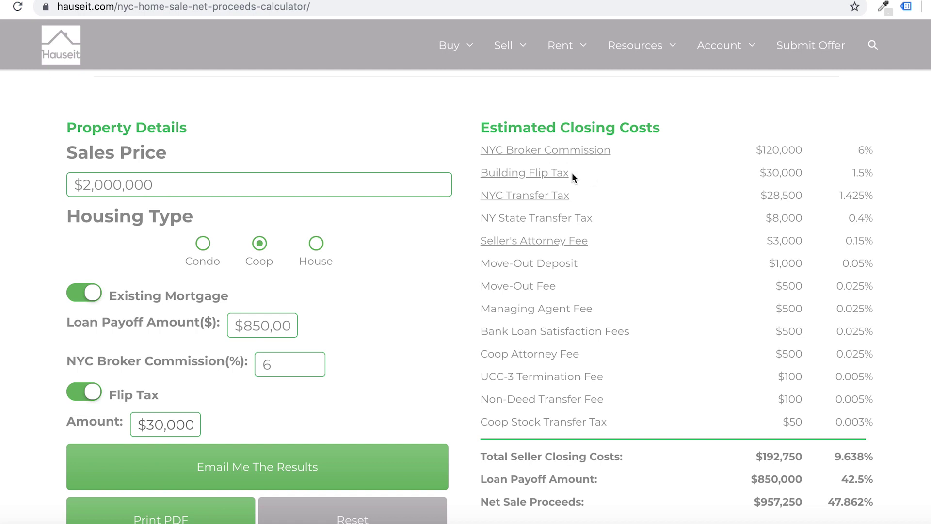
{"action": "left_click_drag", "start_coordinate": [764, 171], "coordinate": [873, 174]}
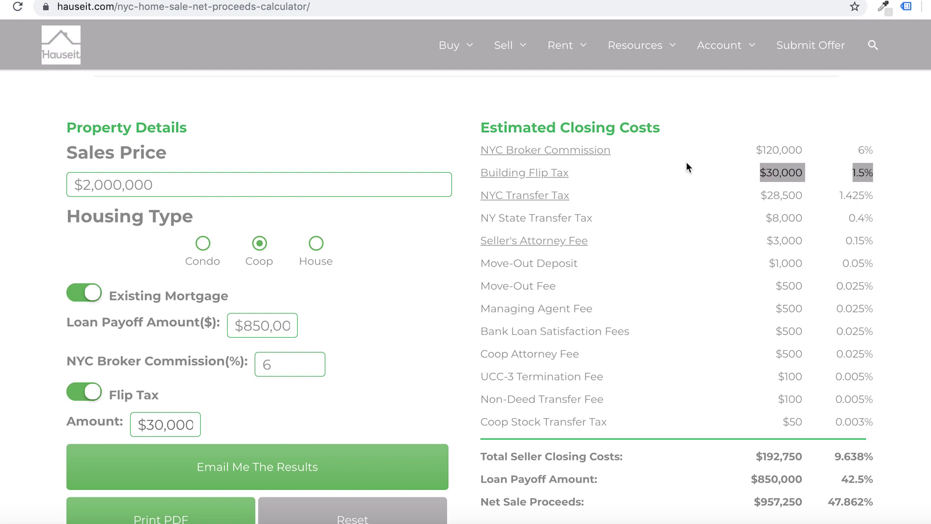
- Set the flip tax amount to $10,000
{"action": "left_click", "coordinate": [158, 423]}
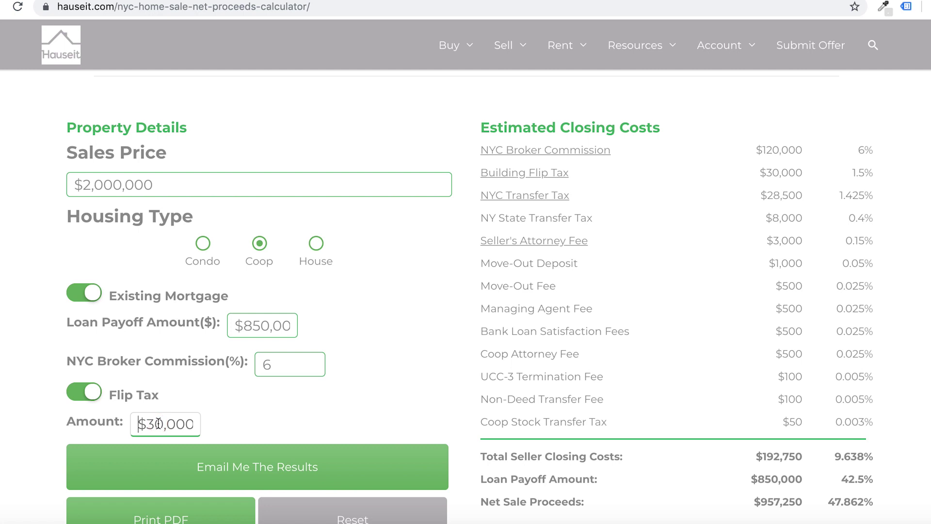
{"action": "key", "text": "BackSpace"}
{"action": "key", "text": "BackSpace"}
{"action": "key", "text": "BackSpace"}
{"action": "key", "text": "BackSpace"}
{"action": "key", "text": "BackSpace"}
{"action": "key", "text": "BackSpace"}
{"action": "type", "text": "10,000"}
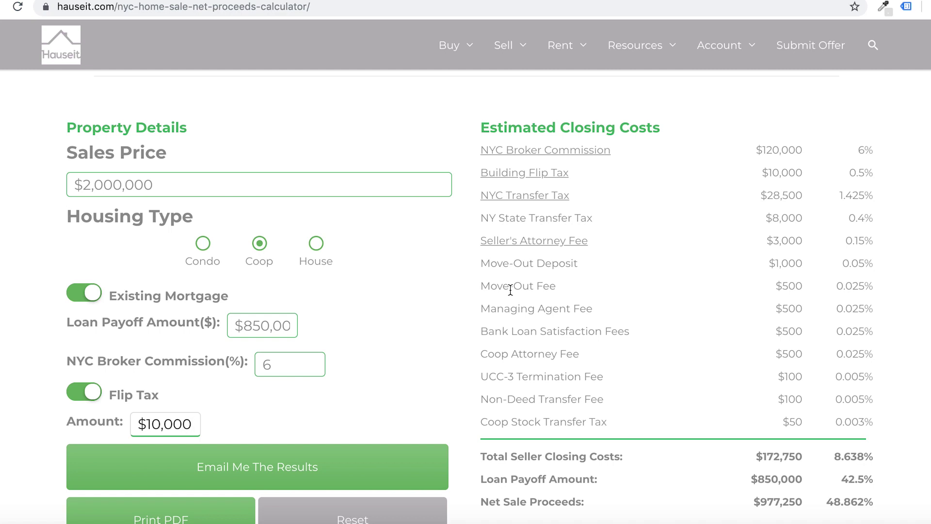
- Reveal the form for emailing the results and turn off the flip tax option
{"action": "scroll", "coordinate": [510, 289], "scroll_direction": "down", "scroll_amount": 1}
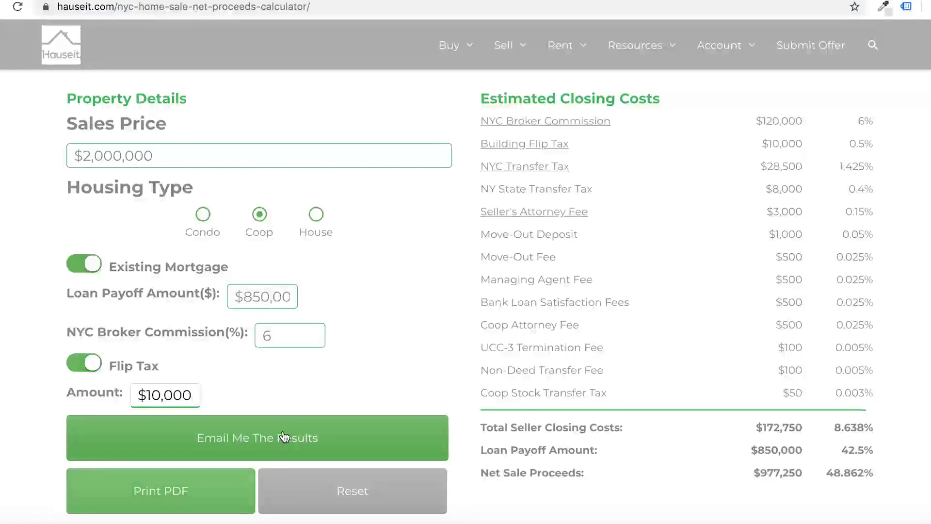
{"action": "left_click", "coordinate": [300, 437]}
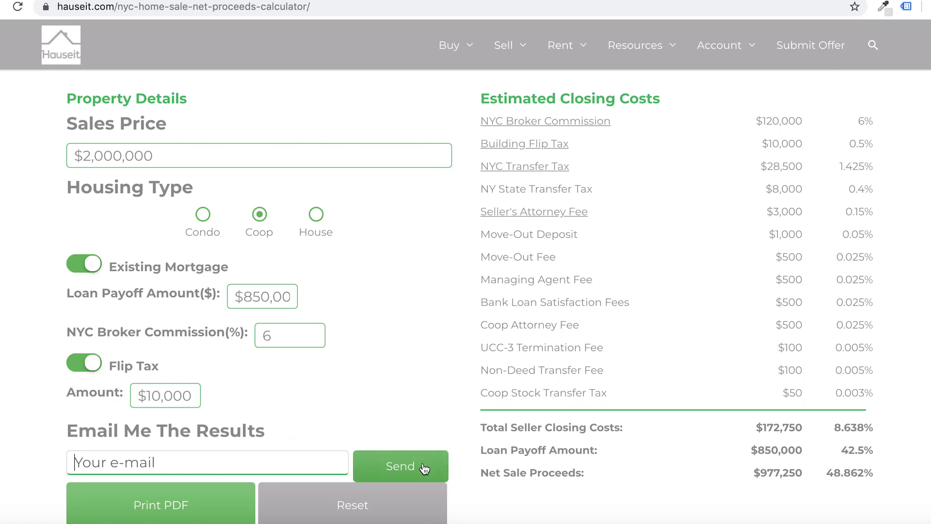
{"action": "left_click", "coordinate": [426, 366]}
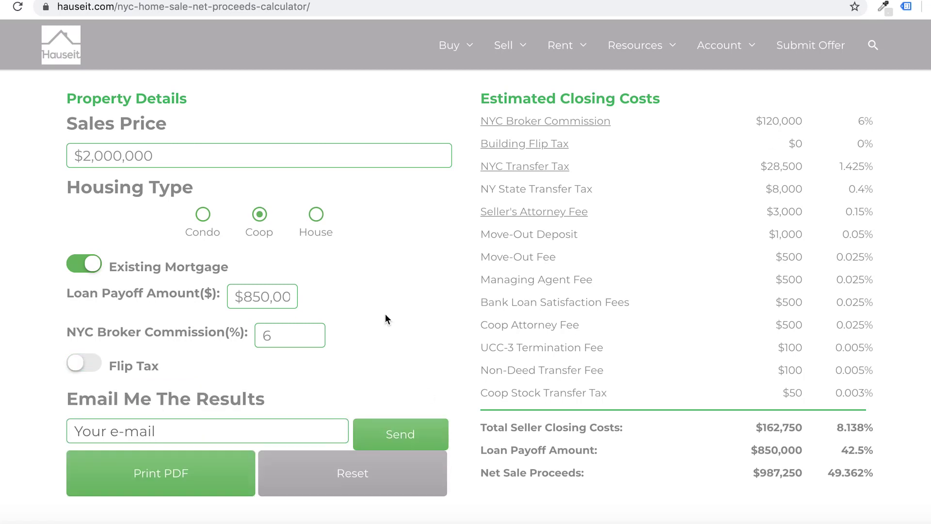
- Generate the PDF of the calculator results, look through its cost breakdown and return to the calculator page
{"action": "left_click", "coordinate": [212, 474]}
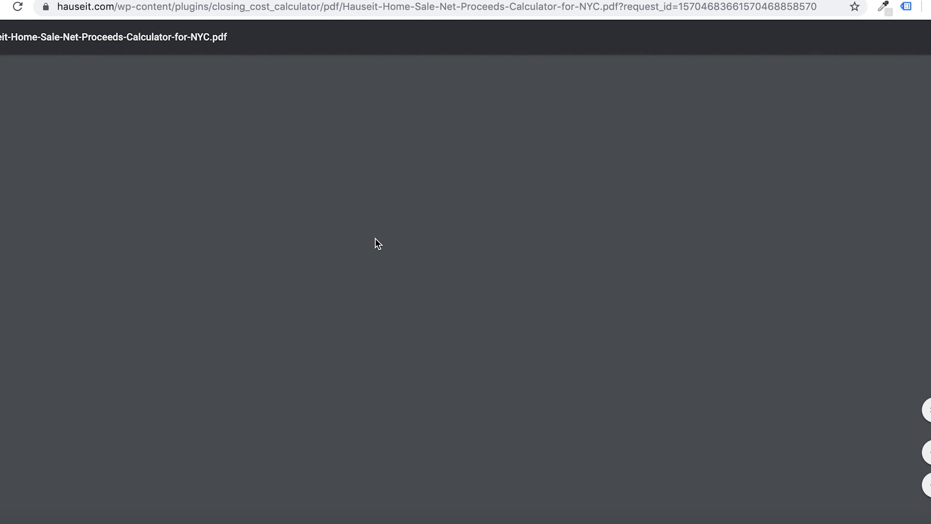
{"action": "scroll", "coordinate": [374, 239], "scroll_direction": "down", "scroll_amount": 5}
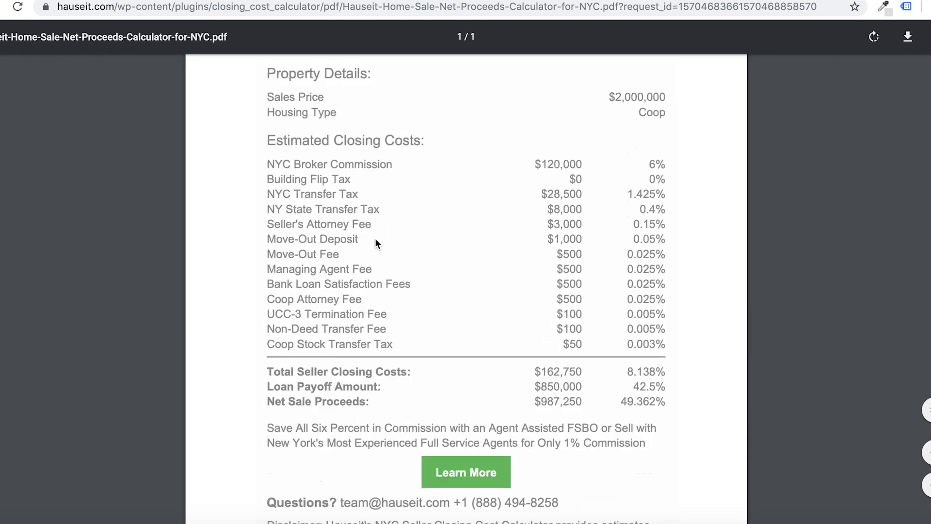
{"action": "scroll", "coordinate": [374, 238], "scroll_direction": "up", "scroll_amount": 5}
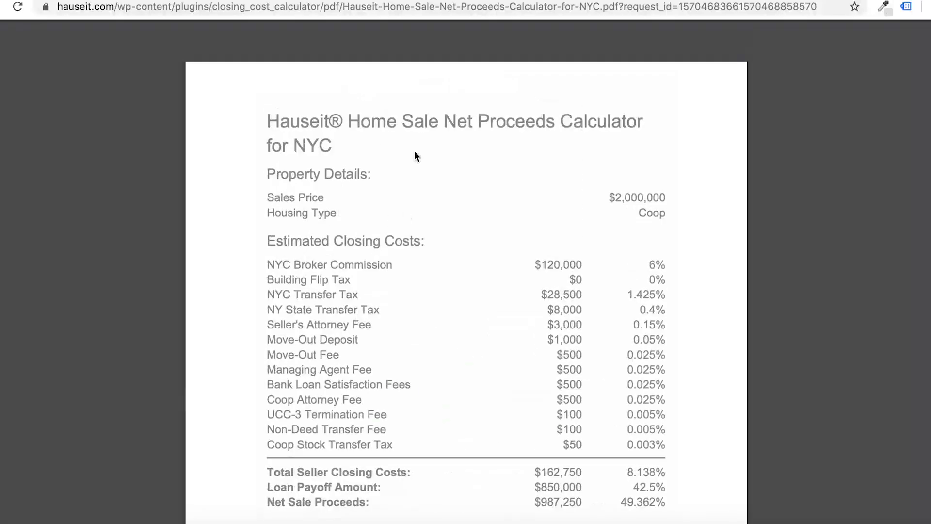
{"action": "left_click", "coordinate": [478, 1]}
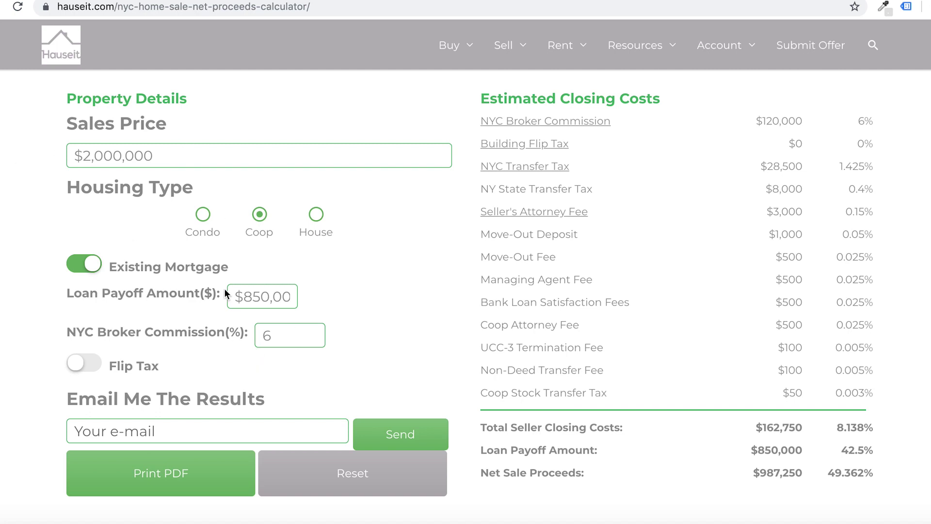
- Try a 2.5% NYC broker commission for comparison and restore it to 6%
{"action": "left_click", "coordinate": [297, 334]}
{"action": "type", "text": "2.5"}
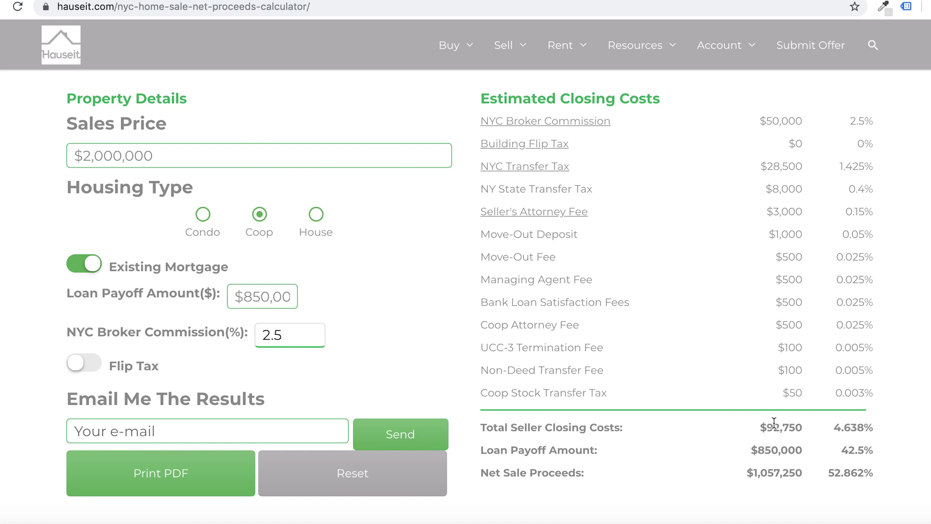
{"action": "left_click_drag", "start_coordinate": [293, 340], "coordinate": [250, 337]}
{"action": "type", "text": "6"}
{"action": "left_click", "coordinate": [371, 324]}
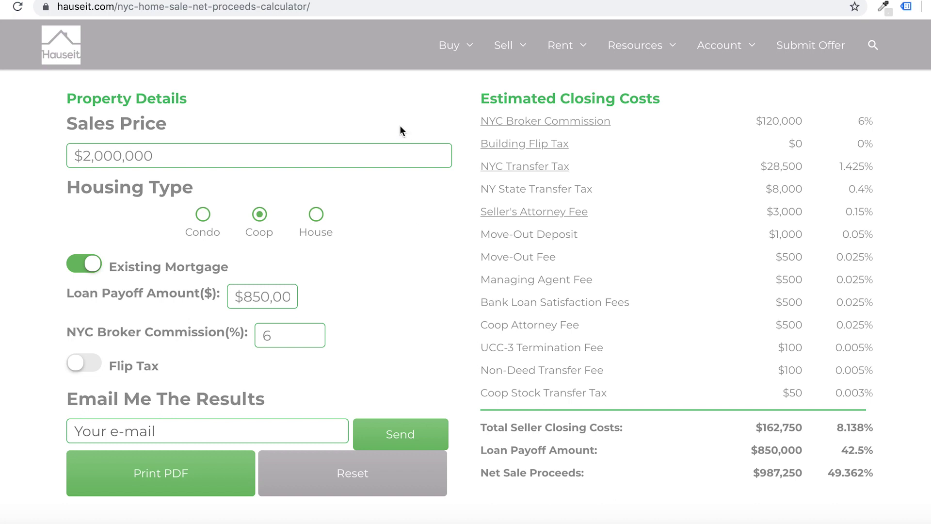
- Show the list of buy calculators available on the site
{"action": "mouse_move", "coordinate": [509, 41]}
{"action": "mouse_move", "coordinate": [454, 56]}
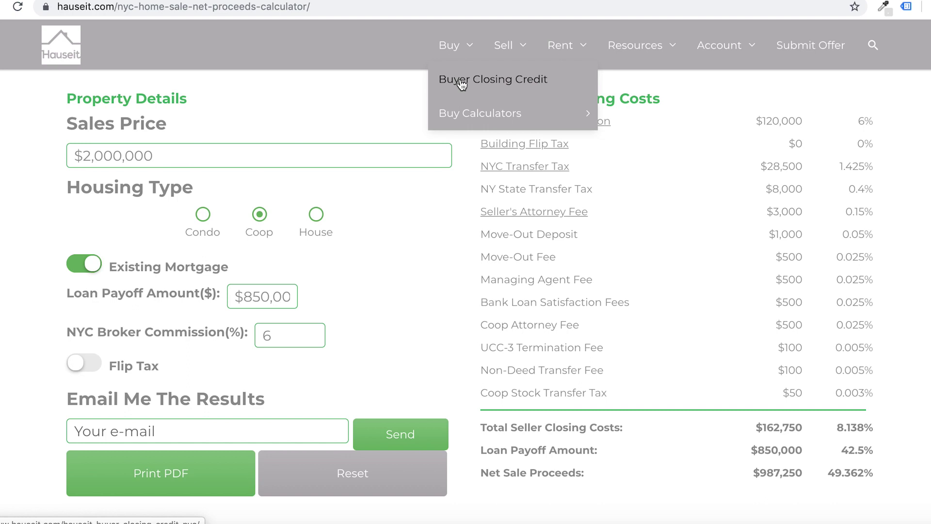
{"action": "mouse_move", "coordinate": [465, 33]}
{"action": "mouse_move", "coordinate": [480, 102]}
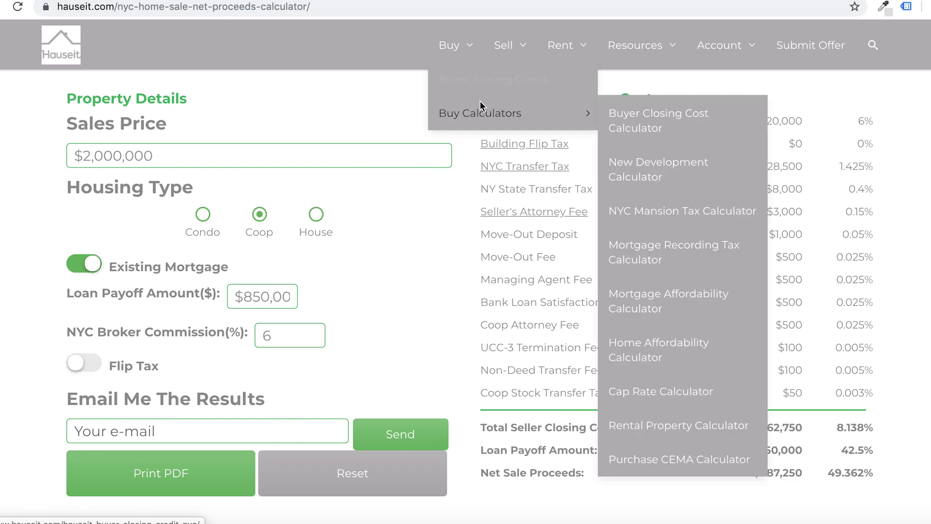
- Open the New Development Calculator and enter a sales price of $1,500,000
{"action": "left_click", "coordinate": [649, 170]}
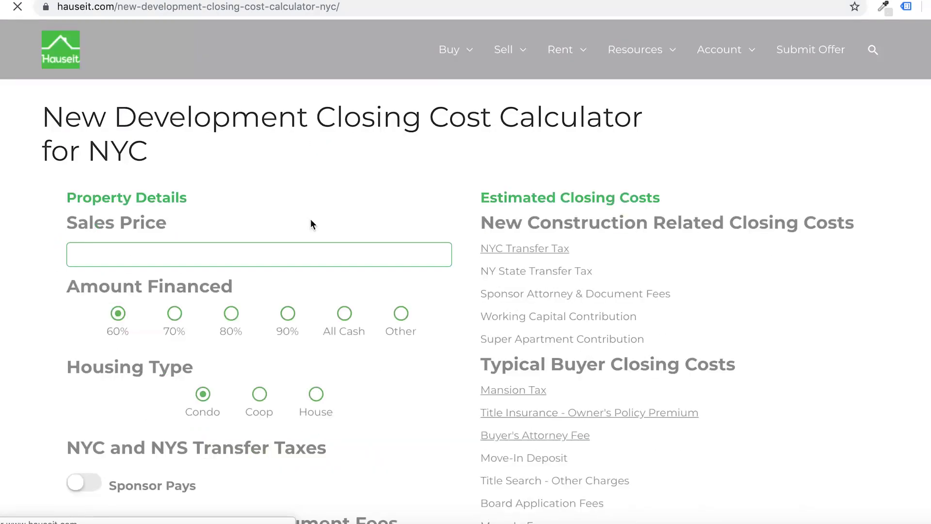
{"action": "left_click", "coordinate": [332, 260]}
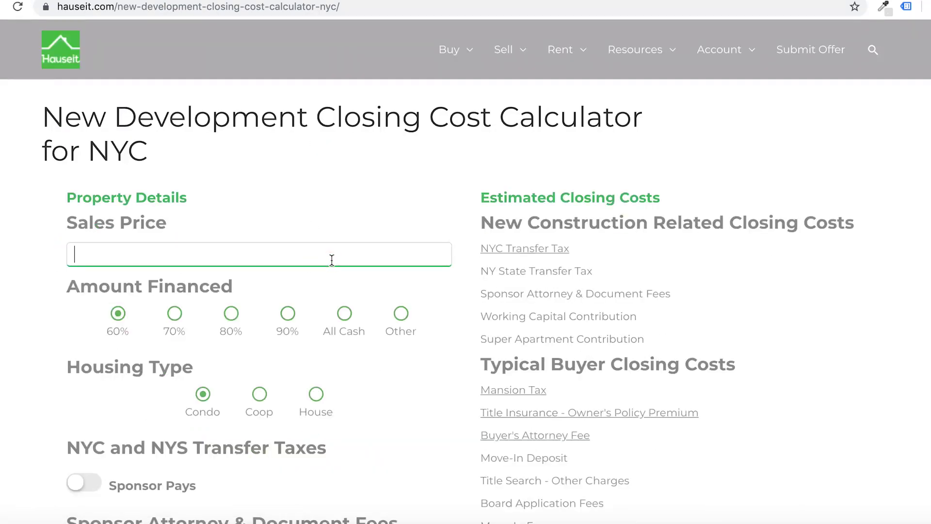
{"action": "type", "text": "1,500,"}
{"action": "type", "text": "000"}
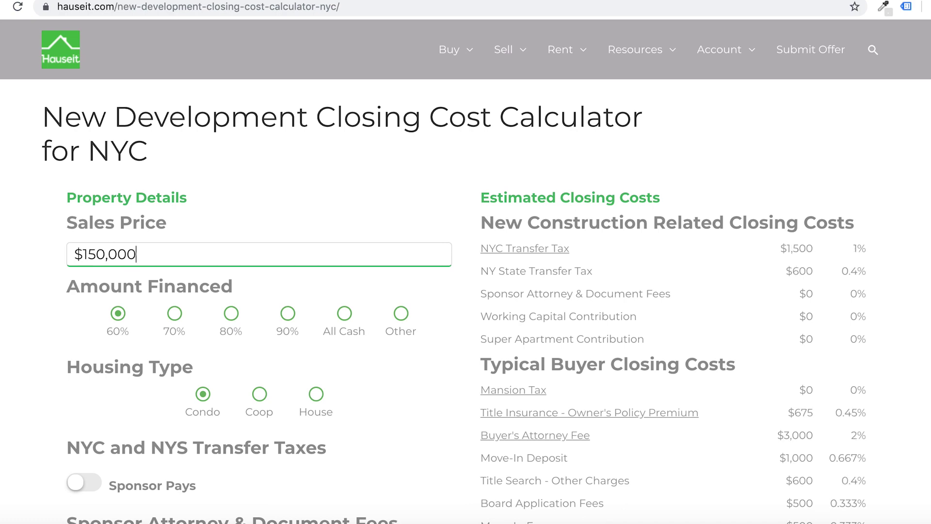
- Set the sponsor attorney and document fees amount to $3,000
{"action": "scroll", "coordinate": [228, 208], "scroll_direction": "down", "scroll_amount": 1}
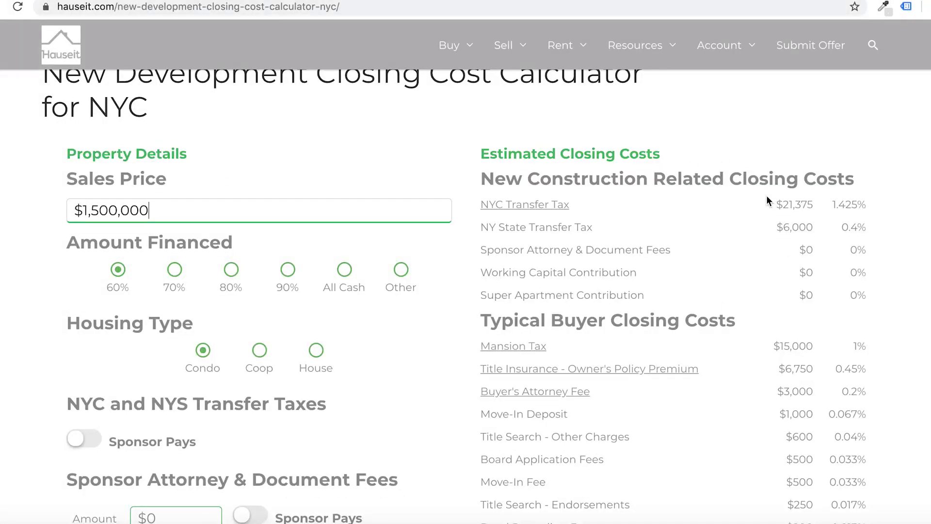
{"action": "scroll", "coordinate": [370, 248], "scroll_direction": "down", "scroll_amount": 2}
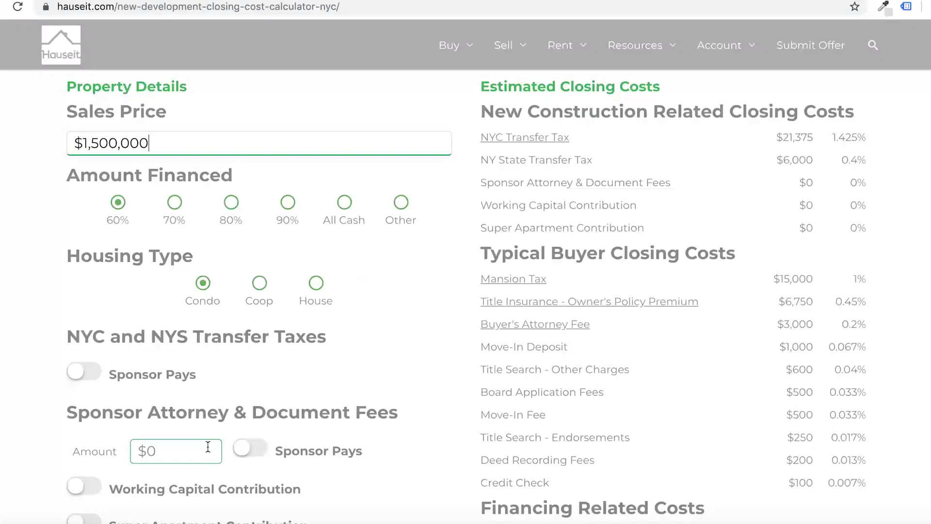
{"action": "left_click", "coordinate": [209, 447]}
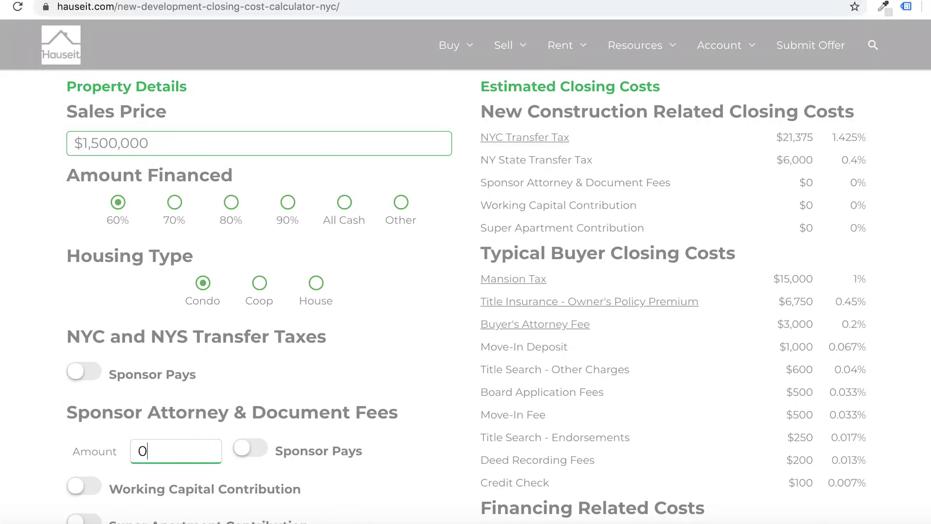
{"action": "type", "text": "3000"}
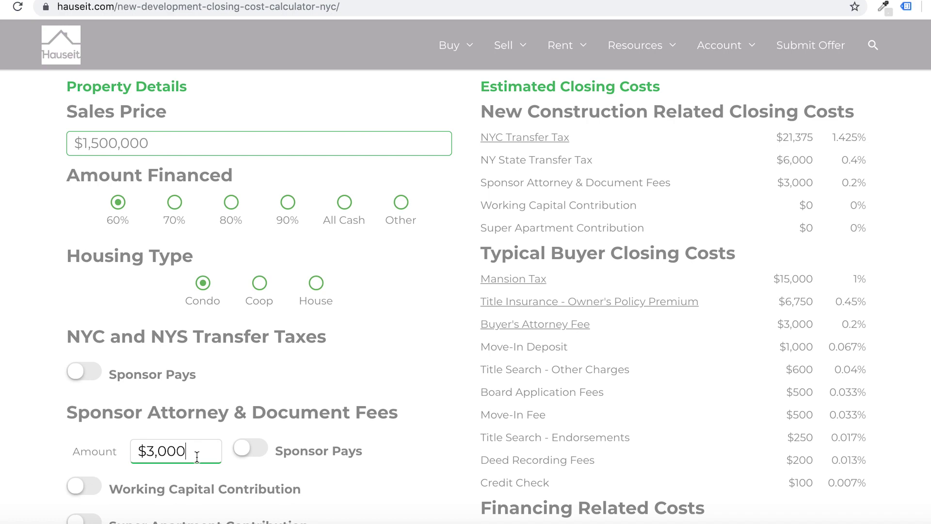
- Review the estimated closing costs for the new development, from the new construction items down to the buyer and sponsor totals
{"action": "scroll", "coordinate": [340, 429], "scroll_direction": "up", "scroll_amount": 1}
{"action": "scroll", "coordinate": [280, 257], "scroll_direction": "down", "scroll_amount": 2}
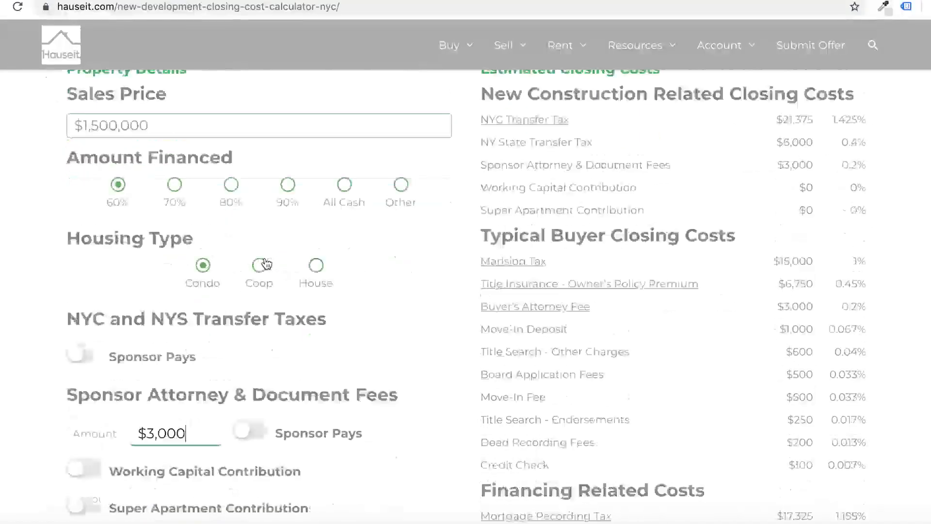
{"action": "scroll", "coordinate": [281, 257], "scroll_direction": "up", "scroll_amount": 2}
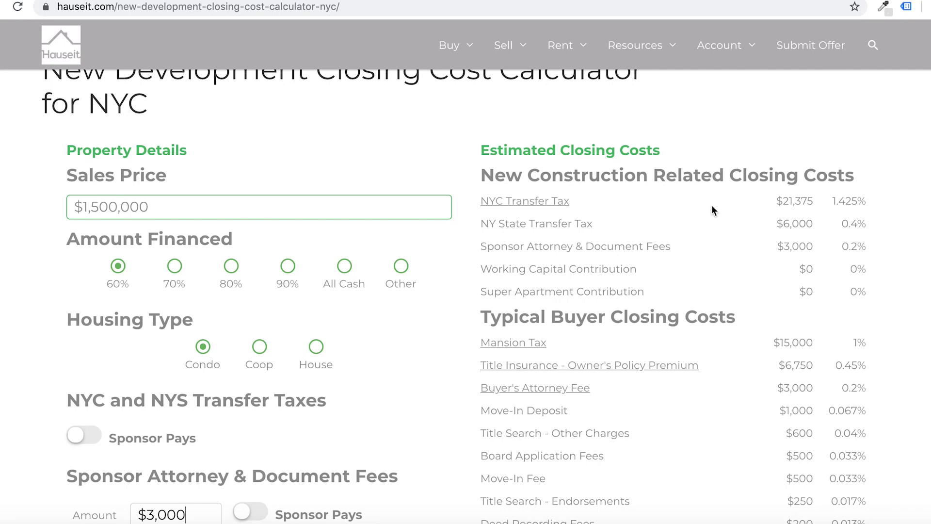
{"action": "scroll", "coordinate": [675, 192], "scroll_direction": "down", "scroll_amount": 3}
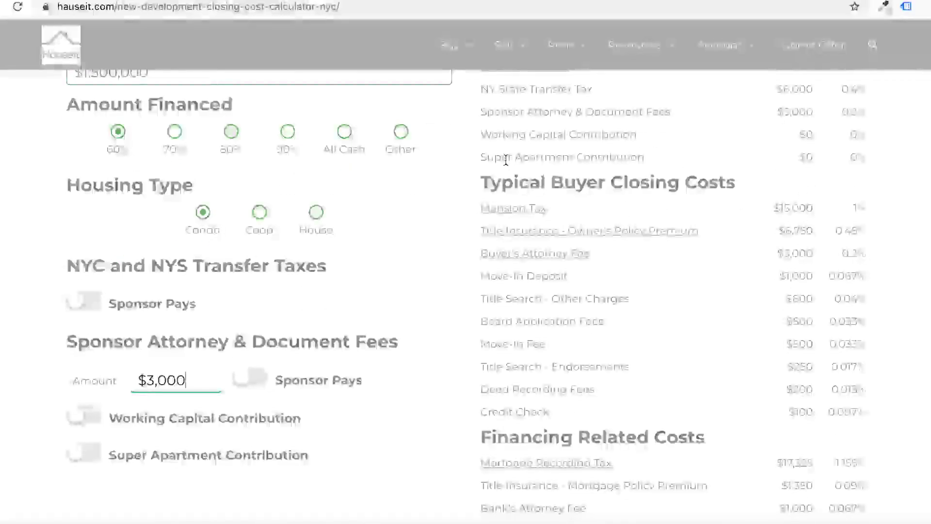
{"action": "scroll", "coordinate": [506, 160], "scroll_direction": "down", "scroll_amount": 2}
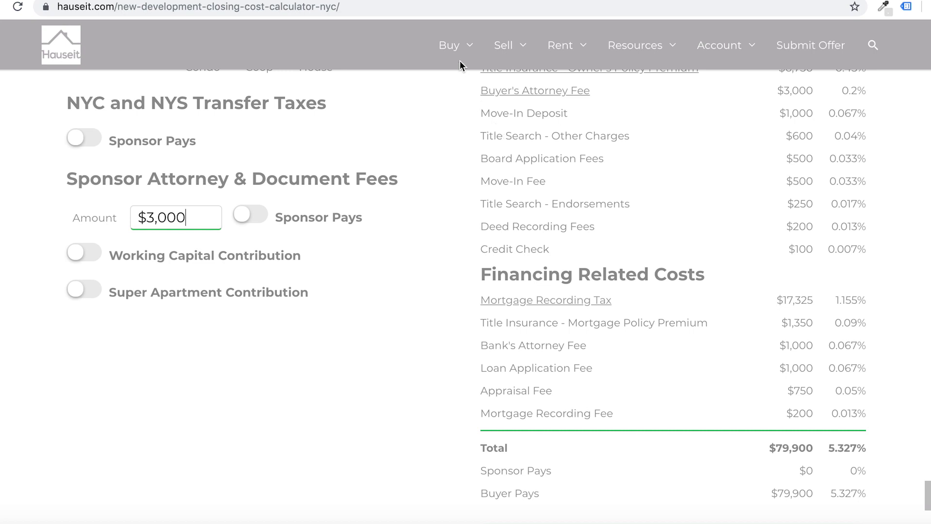
- Show the site's list of buy calculators and its list of sell calculators
{"action": "mouse_move", "coordinate": [459, 54]}
{"action": "mouse_move", "coordinate": [502, 126]}
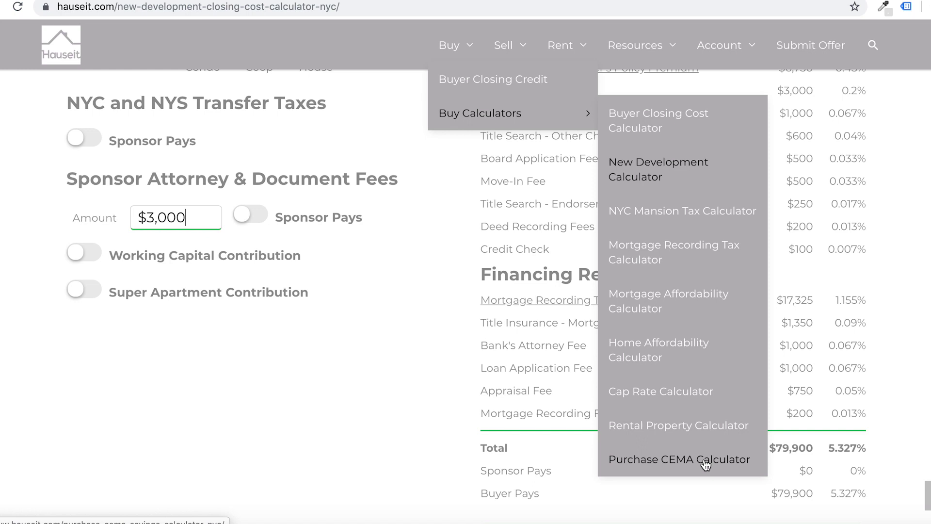
{"action": "mouse_move", "coordinate": [499, 47]}
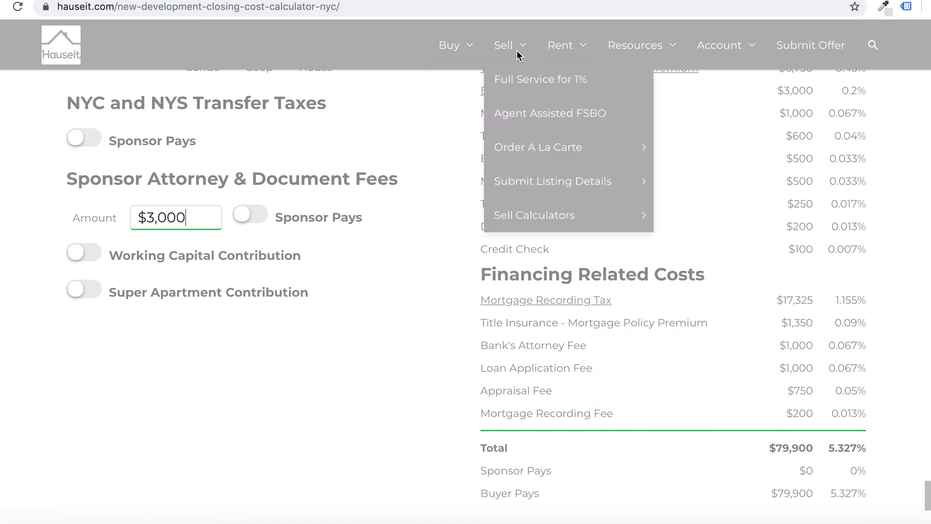
{"action": "mouse_move", "coordinate": [566, 214]}
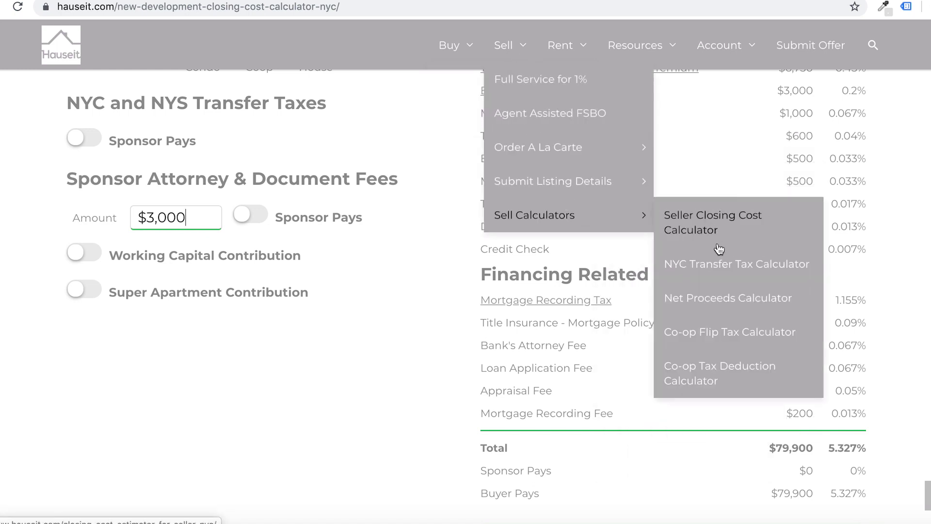